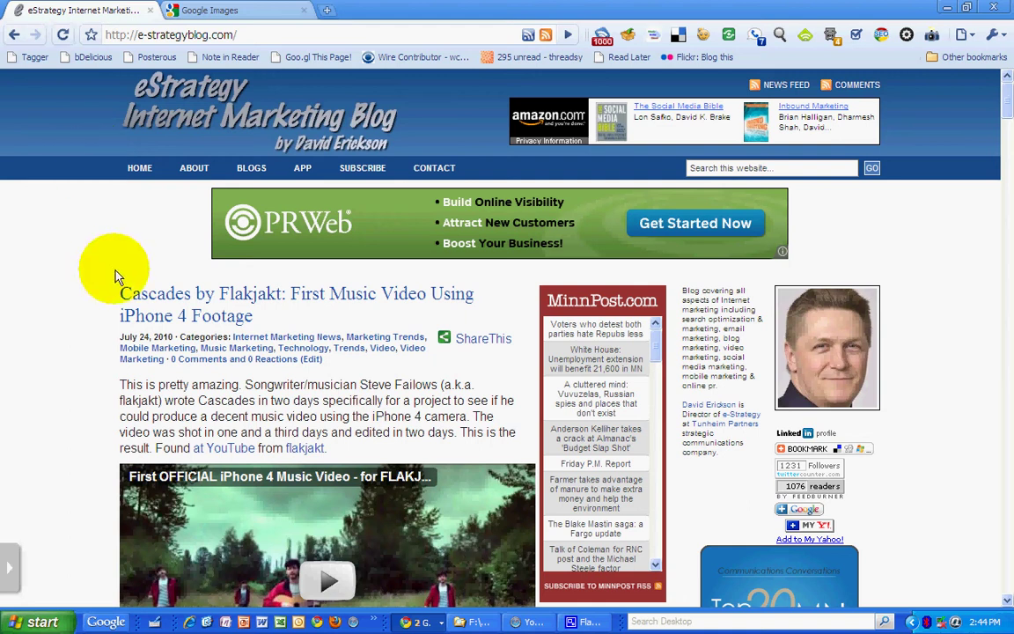
# Select the blog's web address, then move to the Google Images tab.
pyautogui.click(222, 27)
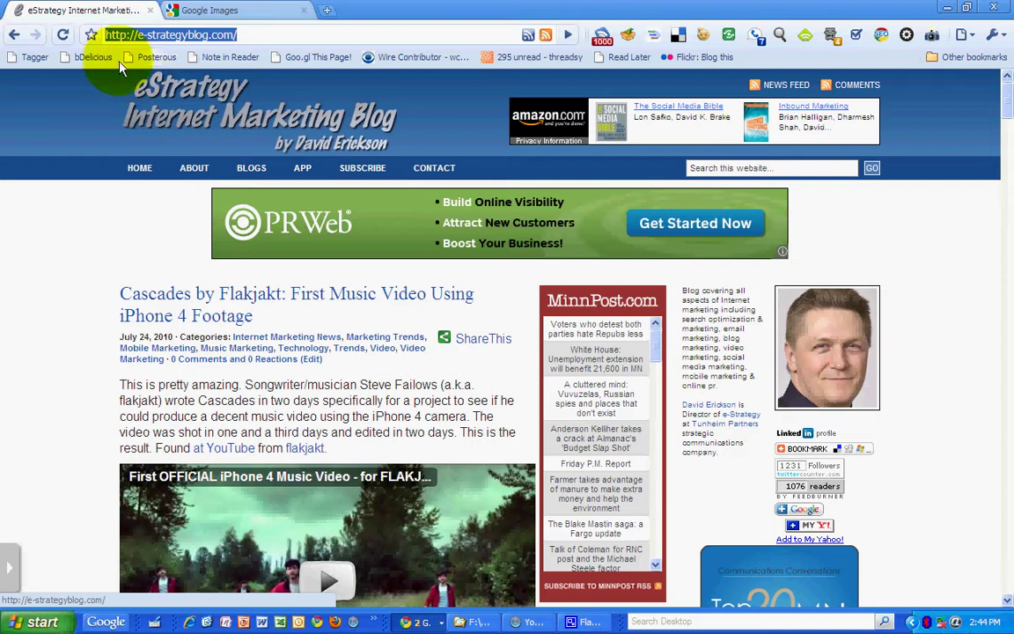
pyautogui.click(209, 11)
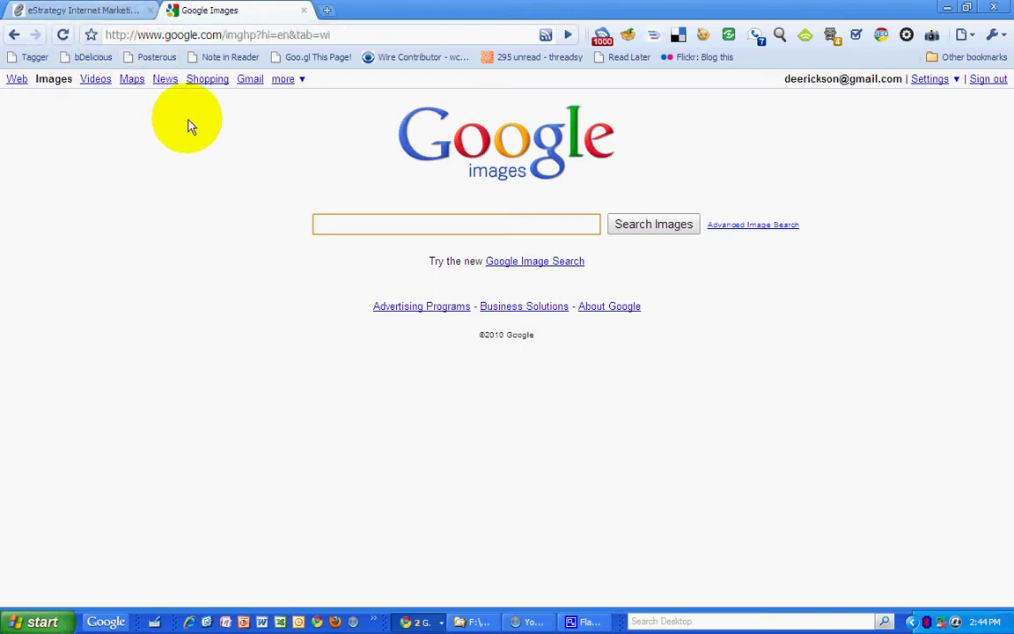
# Search Google Images for 'leopards' and preview a few of the result thumbnails.
pyautogui.click(380, 222)
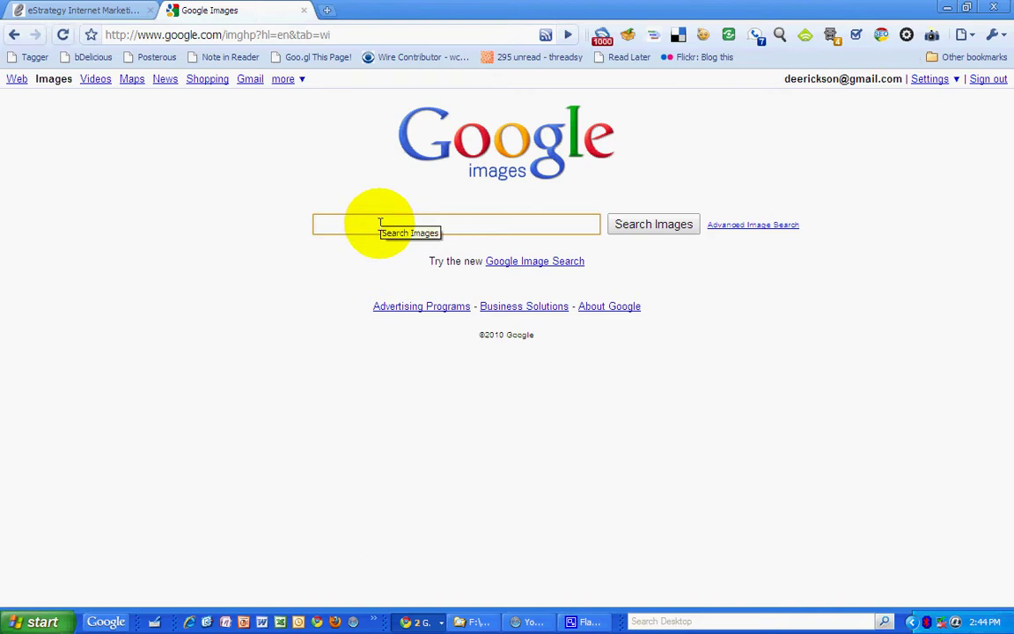
pyautogui.write('l')
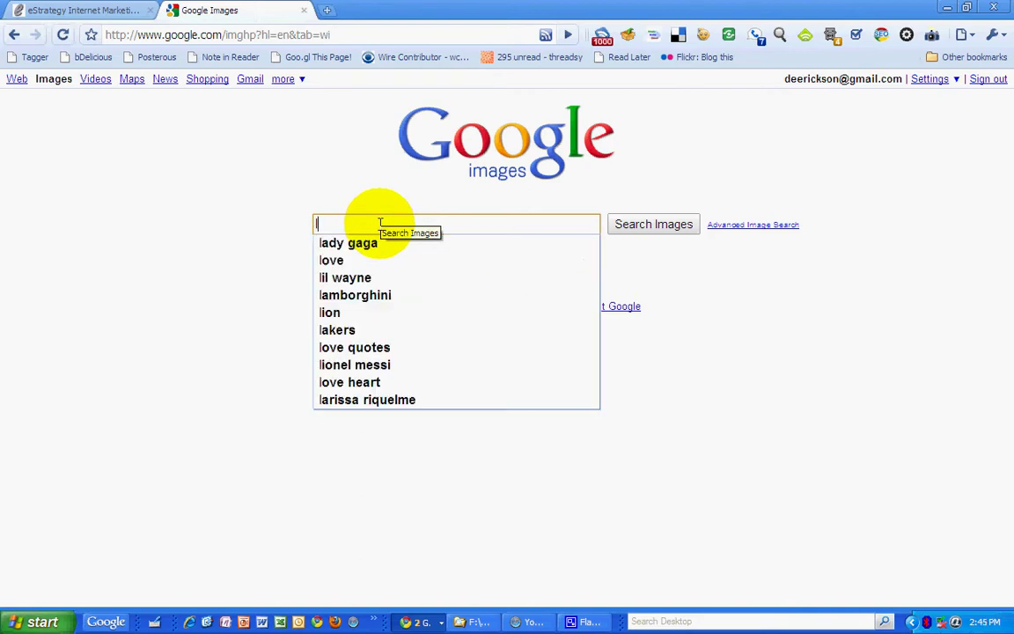
pyautogui.write('eopards')
pyautogui.press('Return')
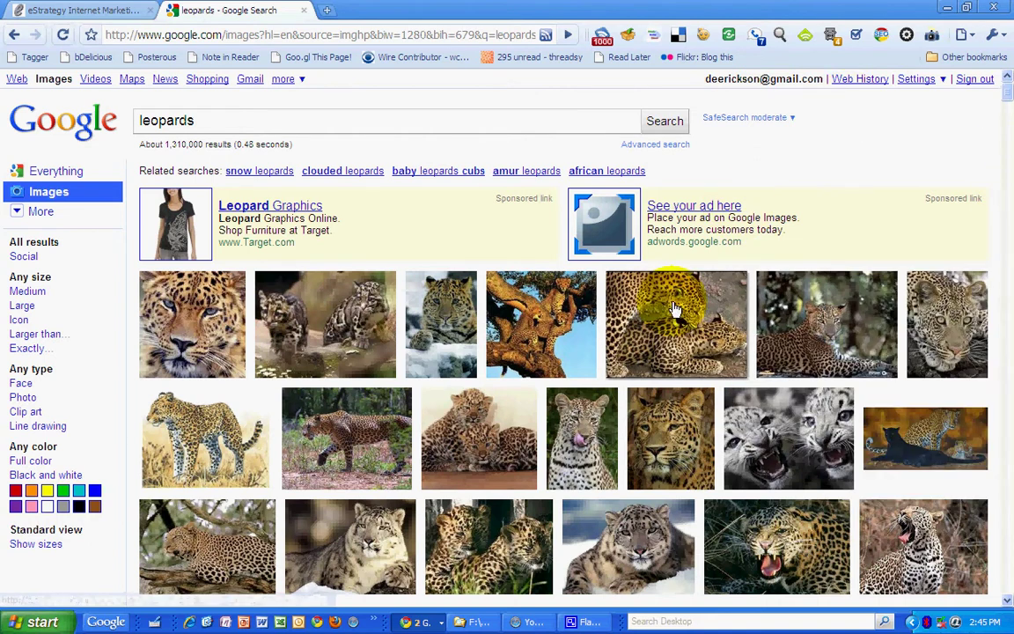
pyautogui.moveTo(319, 321)
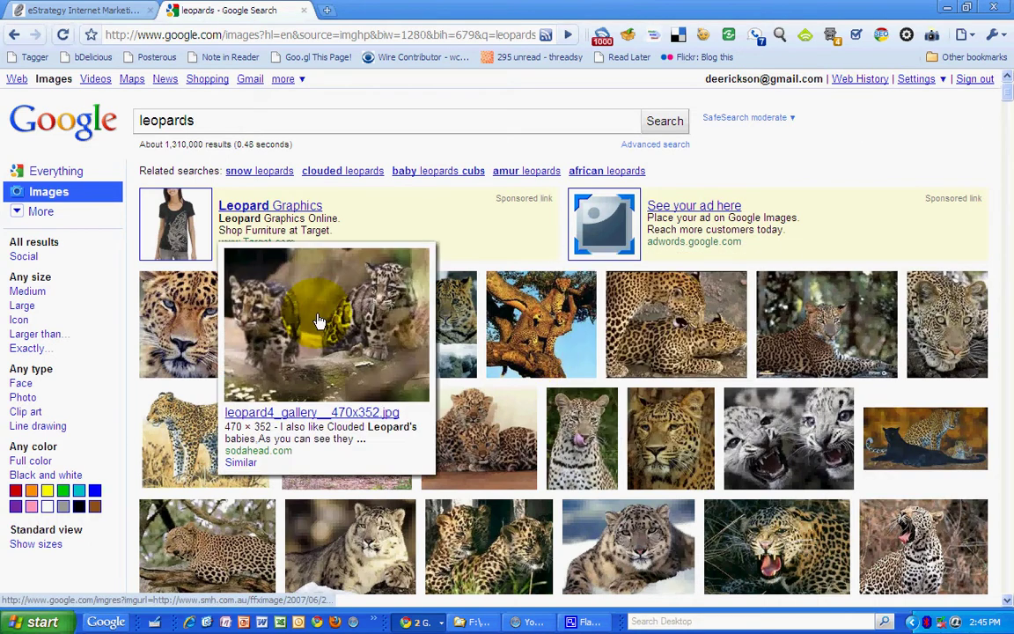
pyautogui.moveTo(192, 323)
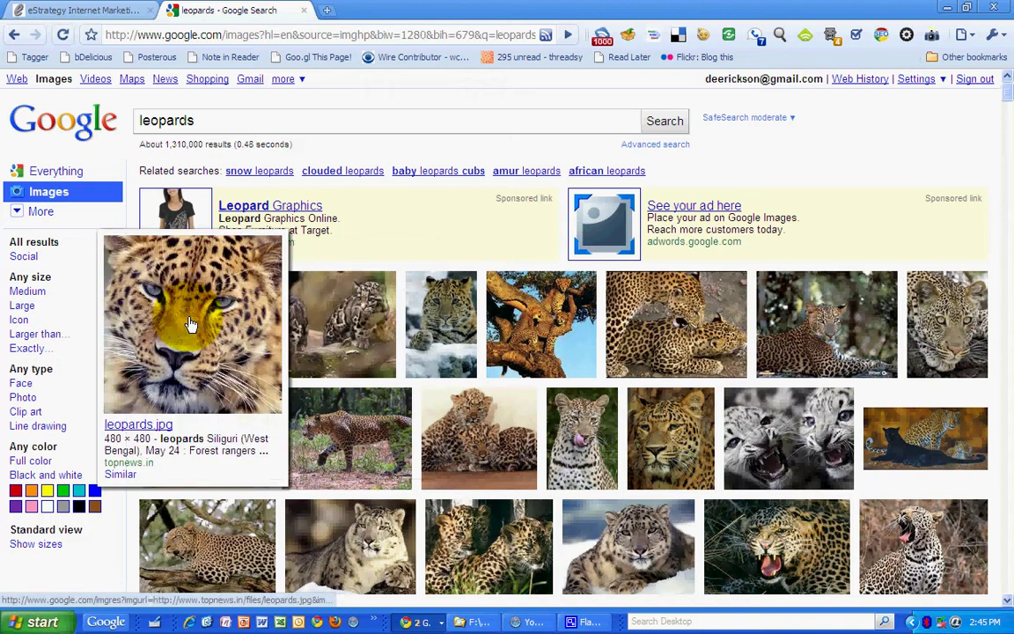
pyautogui.moveTo(339, 447)
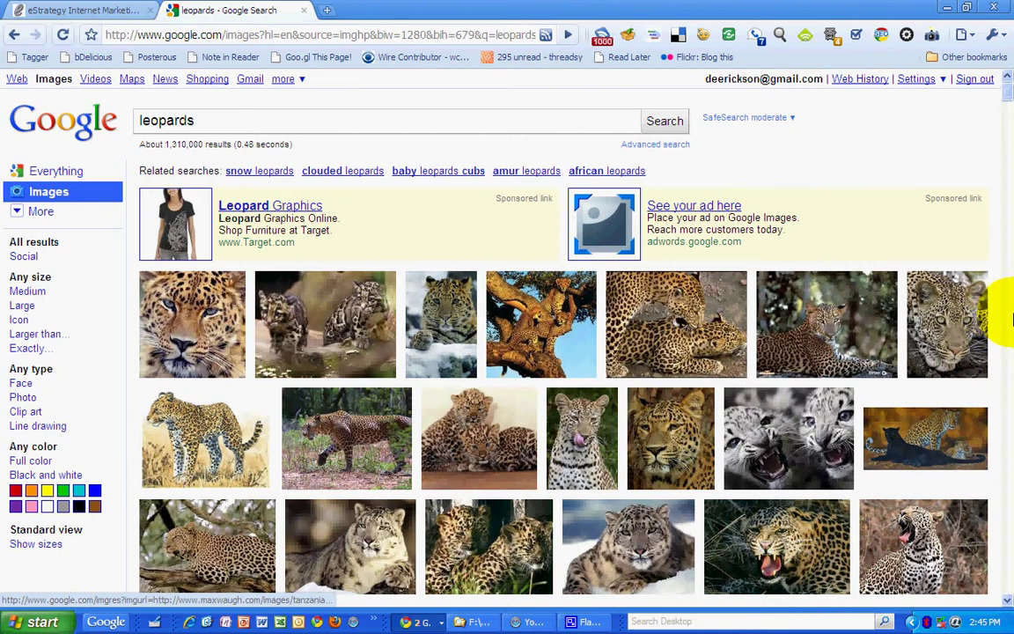
# Scroll through the leopard image results down to Page 11, then scroll back up.
pyautogui.scroll(-5, 997, 310)
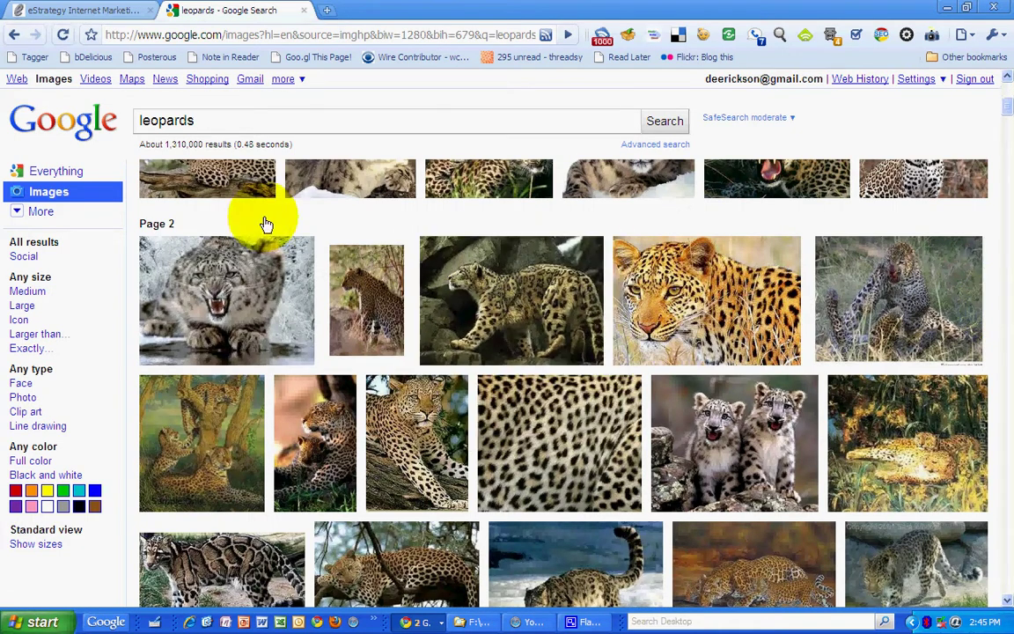
pyautogui.moveTo(172, 218); pyautogui.dragTo(118, 226)
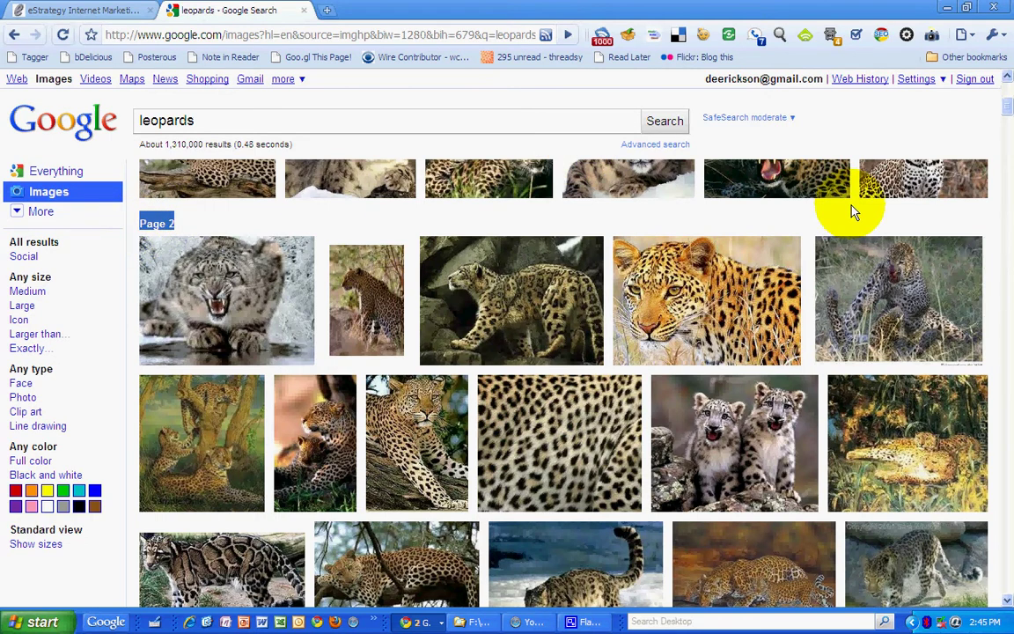
pyautogui.moveTo(1006, 113); pyautogui.dragTo(1006, 88)
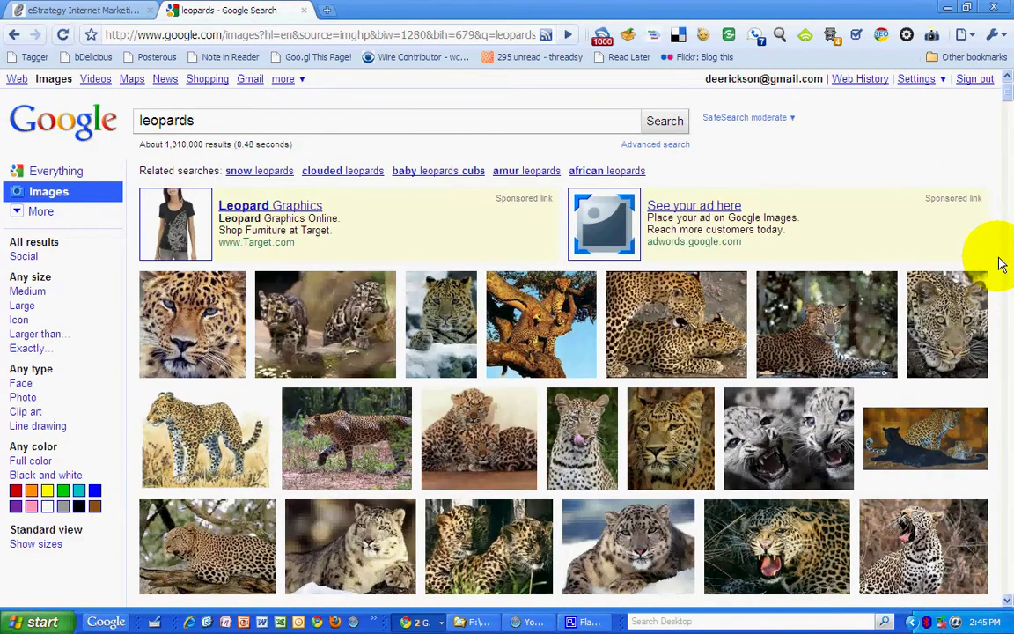
pyautogui.scroll(-5, 1000, 264)
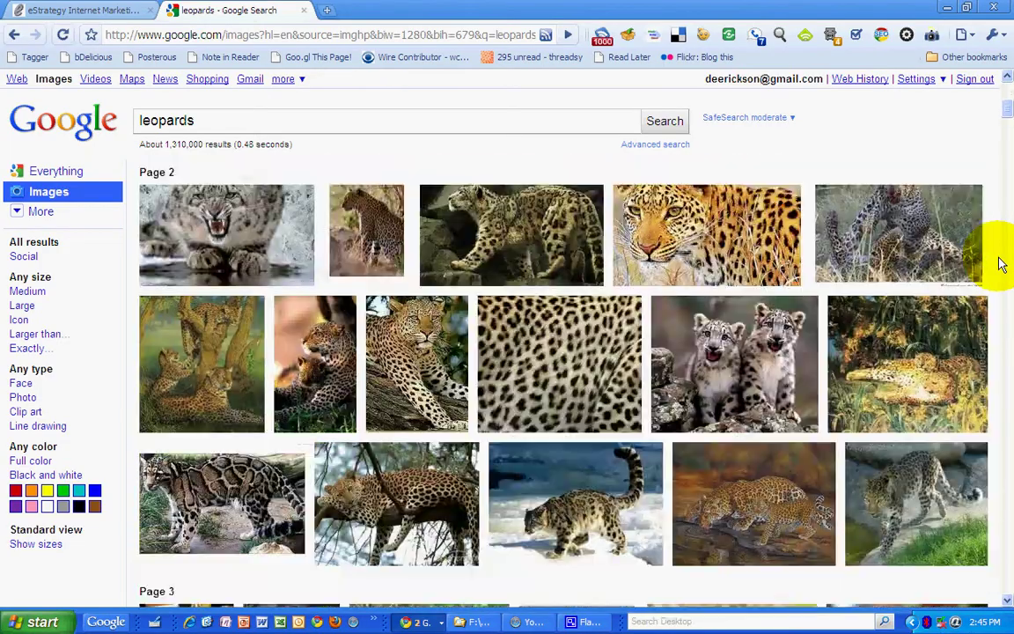
pyautogui.scroll(-6, 1001, 264)
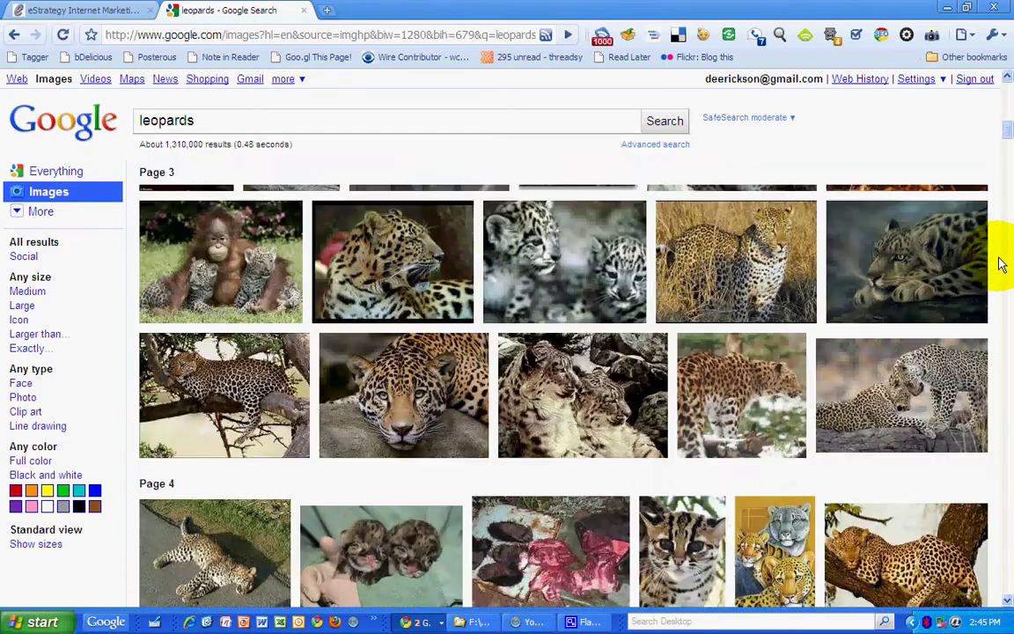
pyautogui.scroll(-6, 1000, 264)
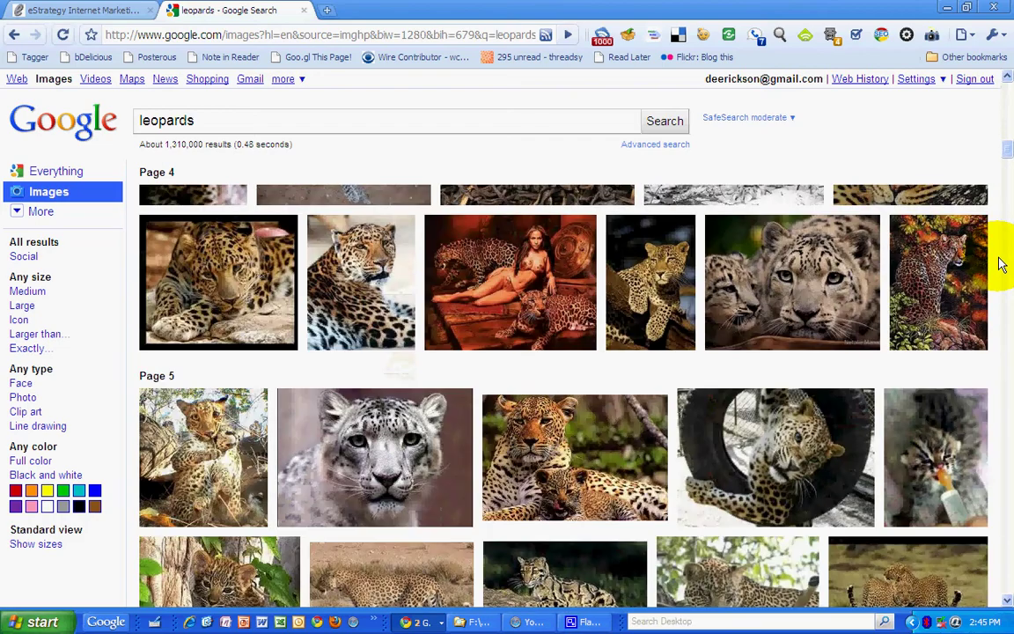
pyautogui.scroll(-6, 1001, 264)
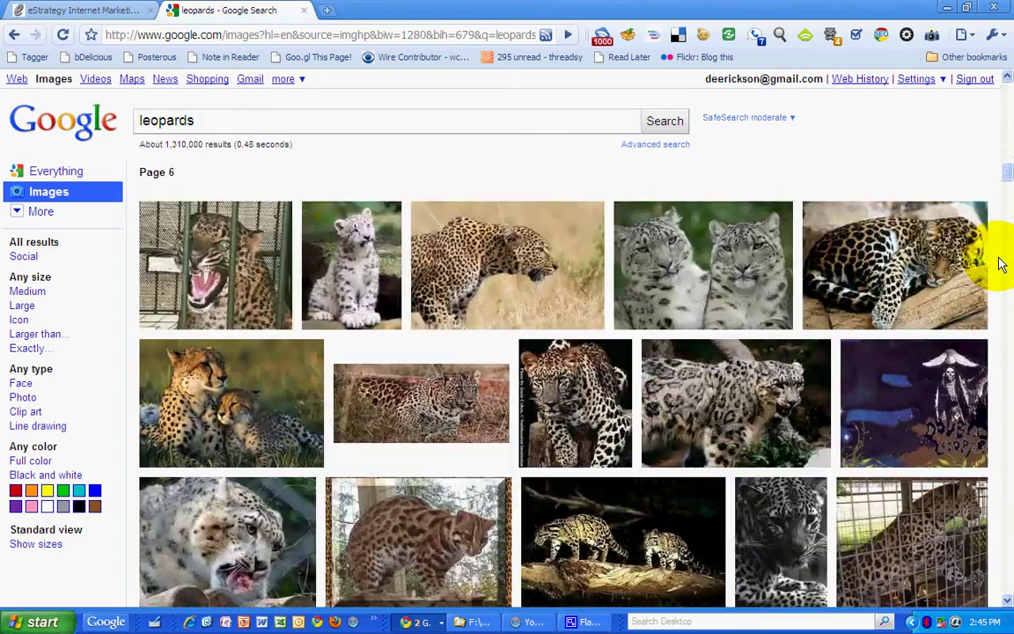
pyautogui.scroll(-2, 1000, 264)
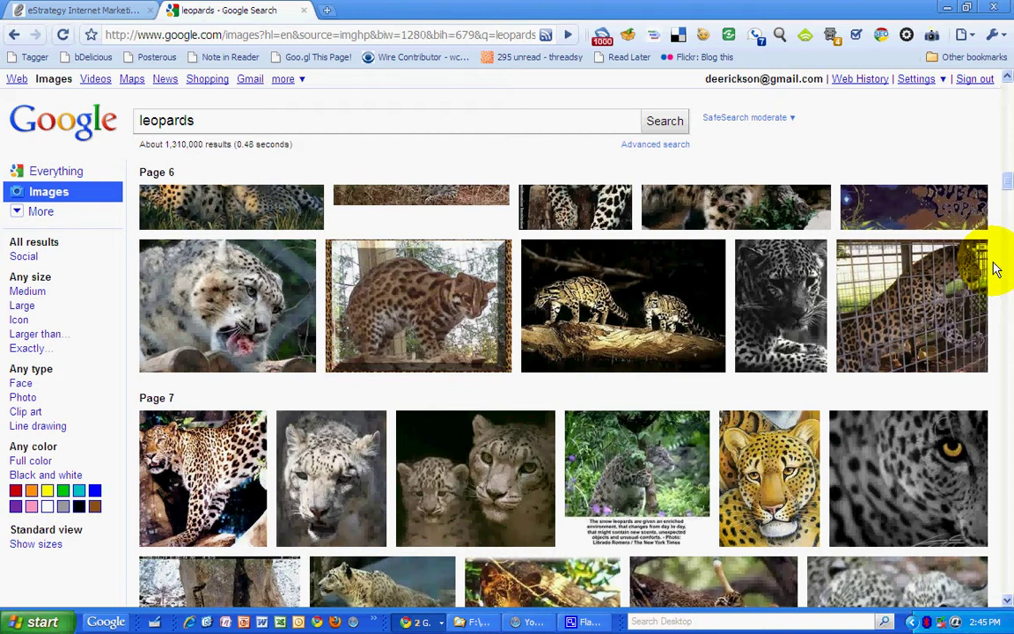
pyautogui.scroll(-3, 995, 268)
pyautogui.scroll(-5, 995, 268)
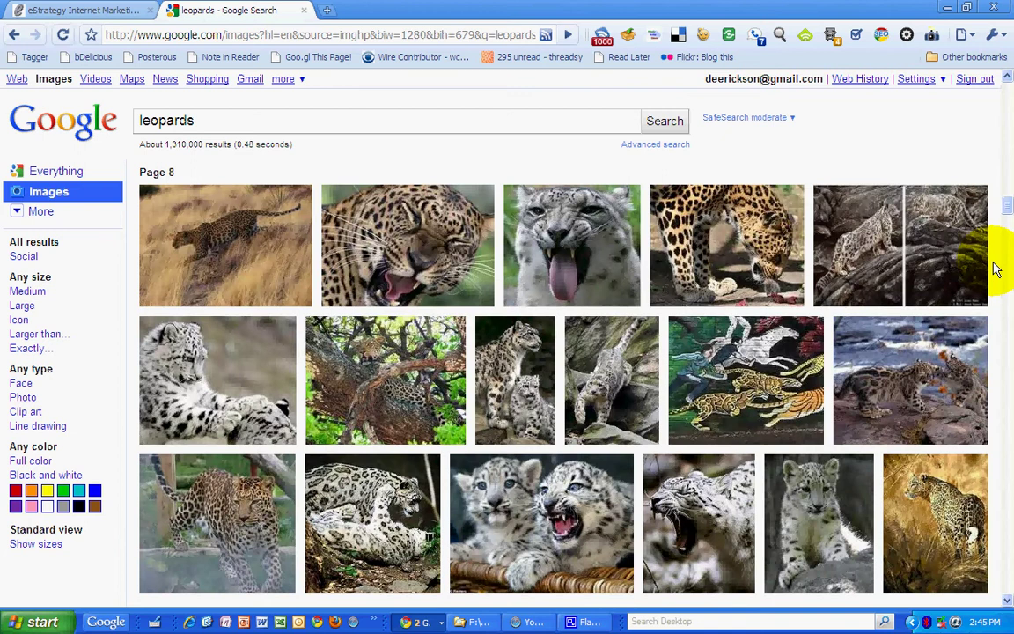
pyautogui.scroll(-10, 995, 269)
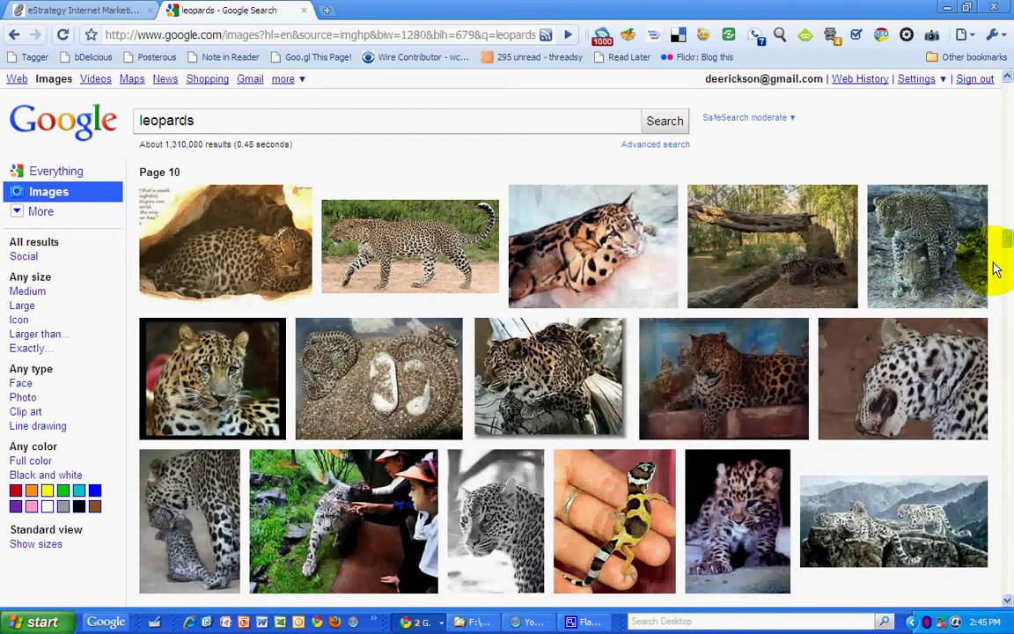
pyautogui.scroll(-5, 995, 269)
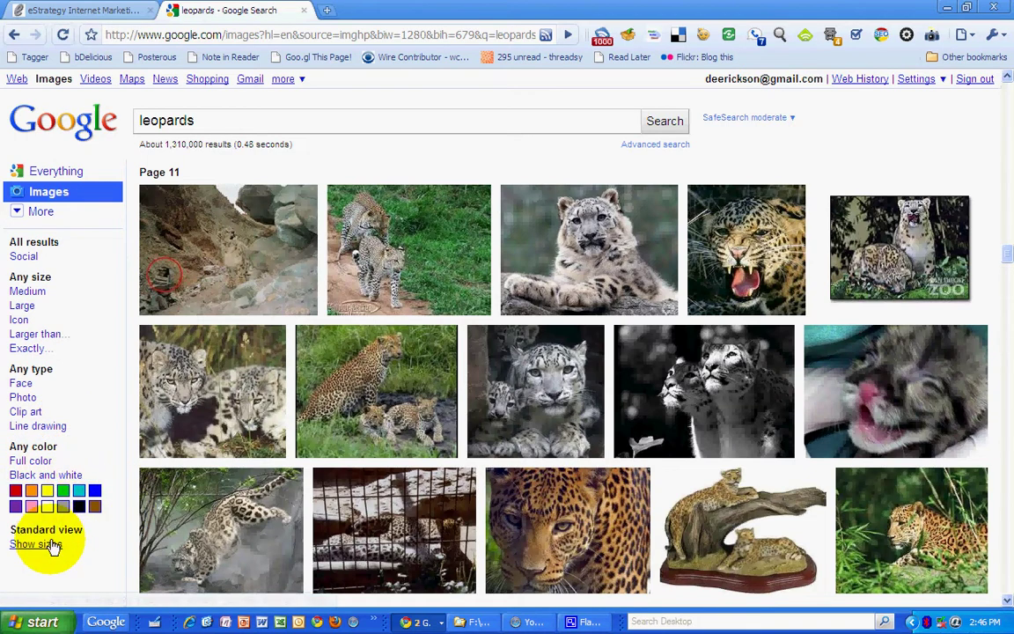
pyautogui.scroll(20, 93, 328)
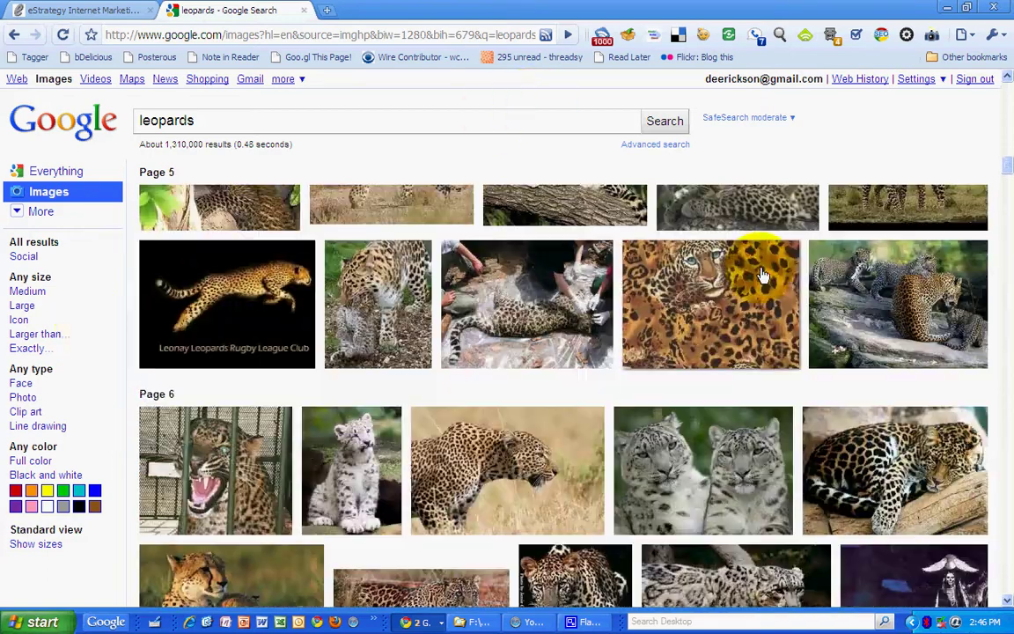
pyautogui.scroll(1, 1010, 167)
# Open the full result for the leopard cubs picture leopard2.jpg, a 379 × 336 JPG.
pyautogui.moveTo(1010, 168); pyautogui.dragTo(973, 19)
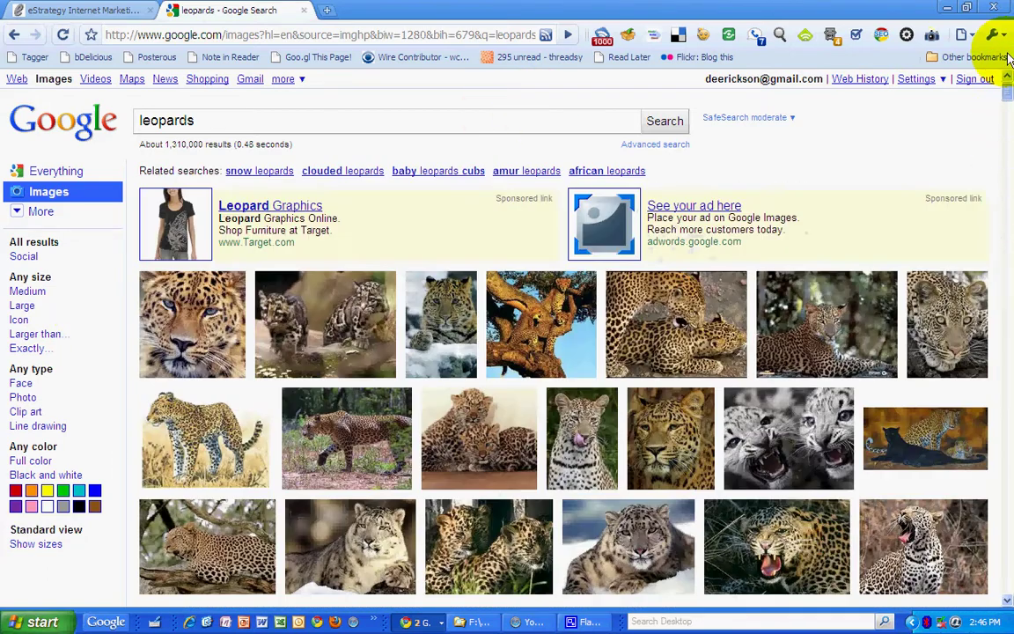
pyautogui.moveTo(498, 444)
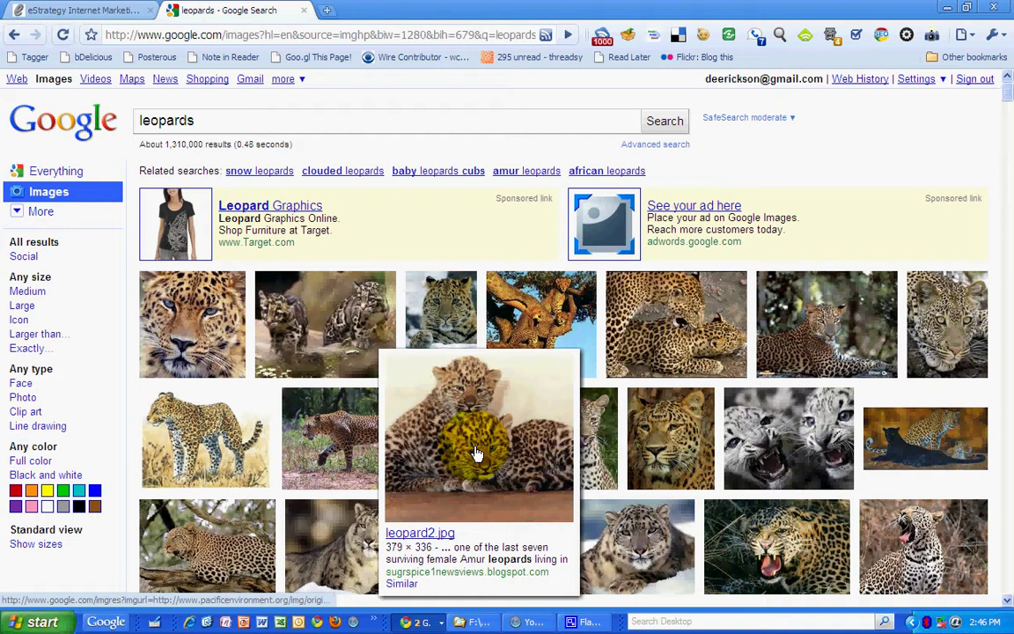
pyautogui.click(475, 453)
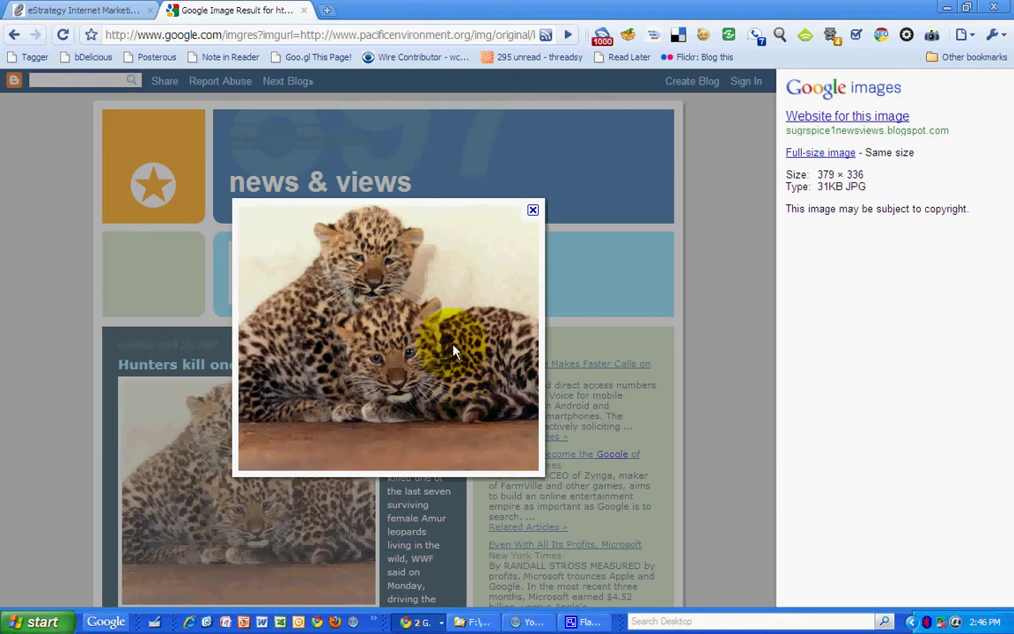
# Load the cubs picture's source blog, go back twice to the leopards results, and highlight Related searches.
pyautogui.click(533, 211)
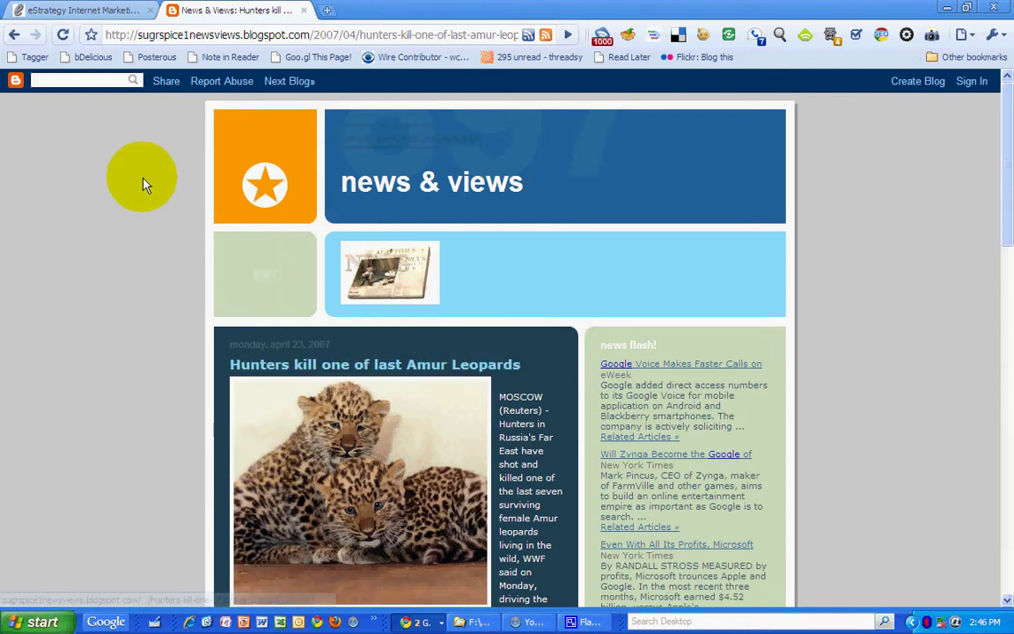
pyautogui.click(13, 38)
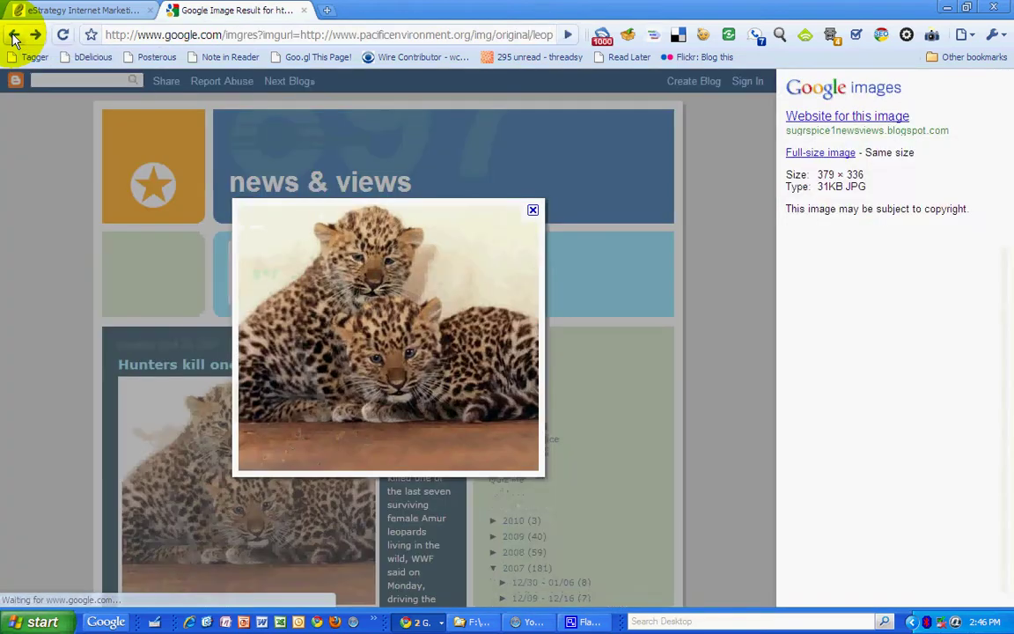
pyautogui.click(13, 38)
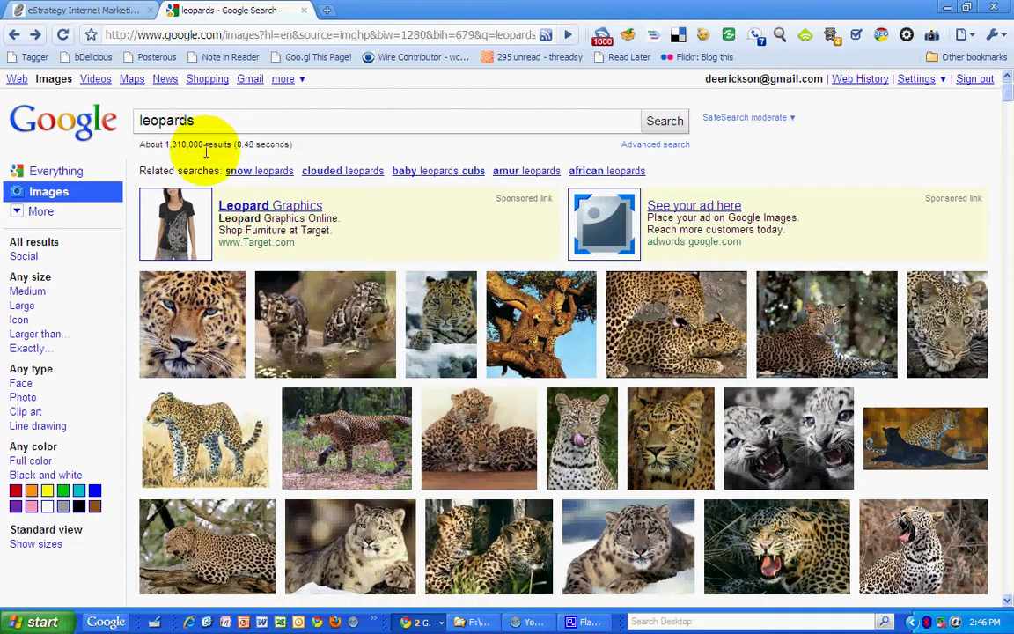
pyautogui.moveTo(218, 169); pyautogui.dragTo(143, 164)
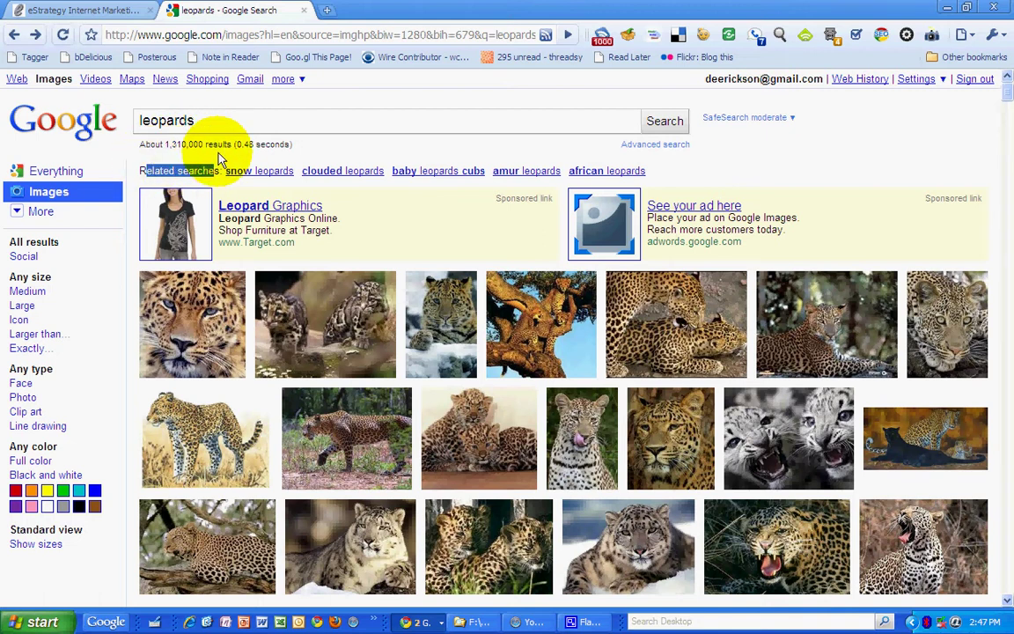
pyautogui.click(257, 172)
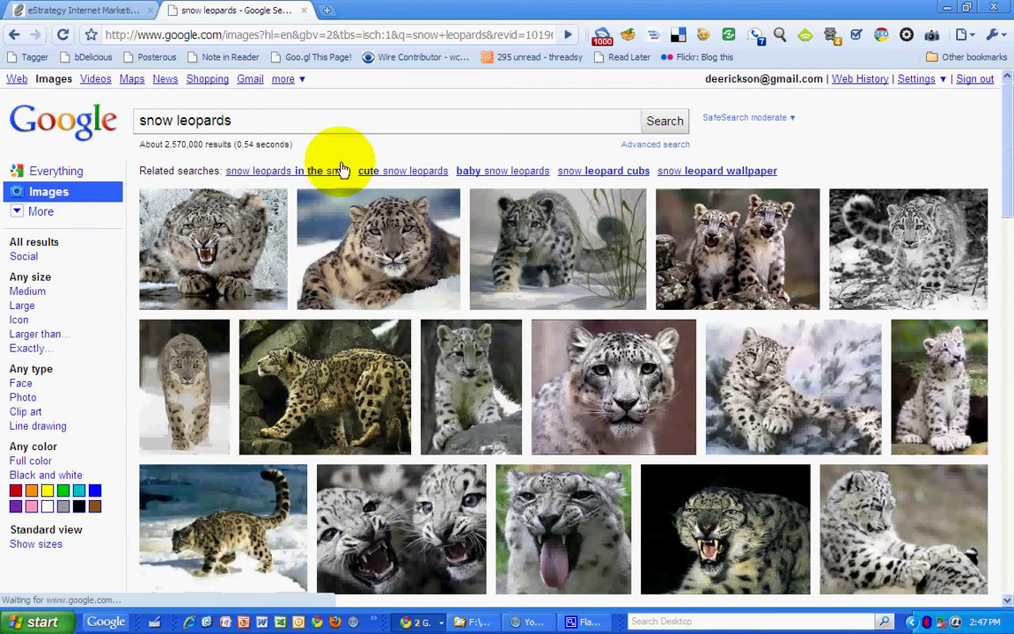
pyautogui.moveTo(823, 388)
pyautogui.moveTo(945, 256)
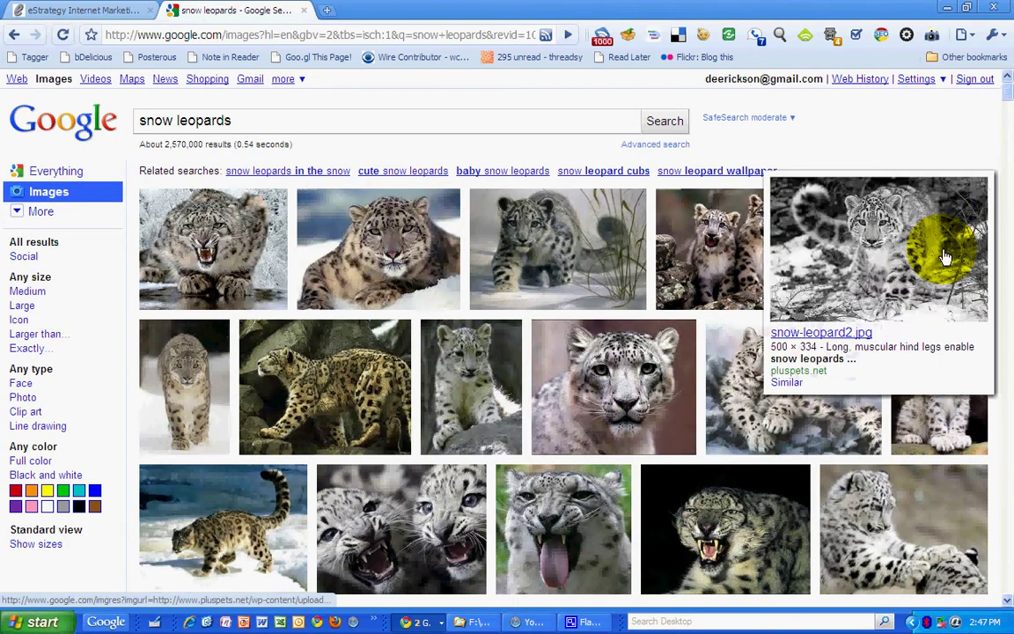
pyautogui.moveTo(891, 519)
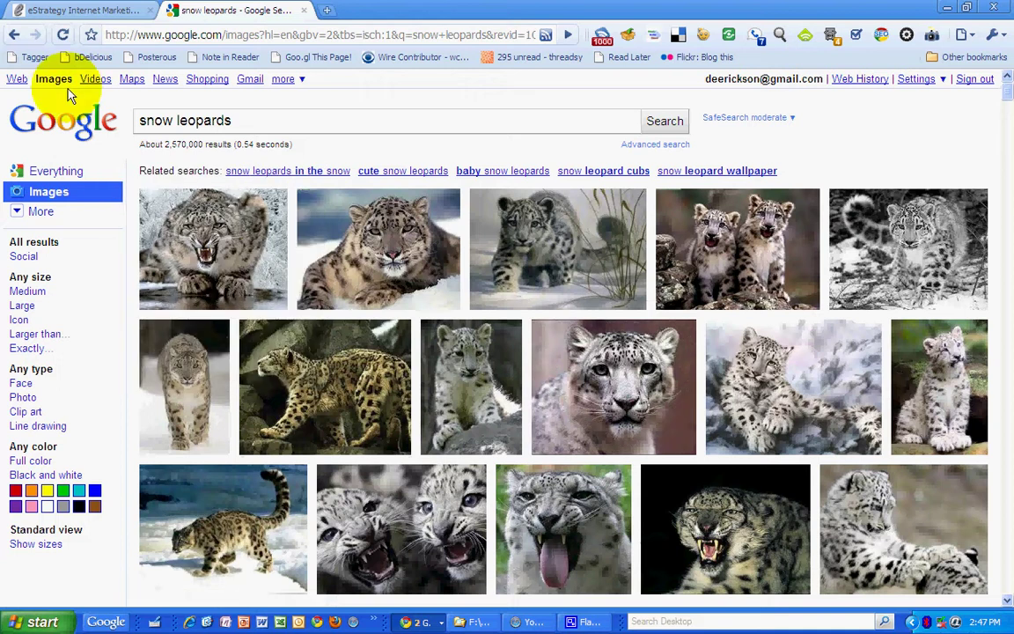
pyautogui.click(14, 34)
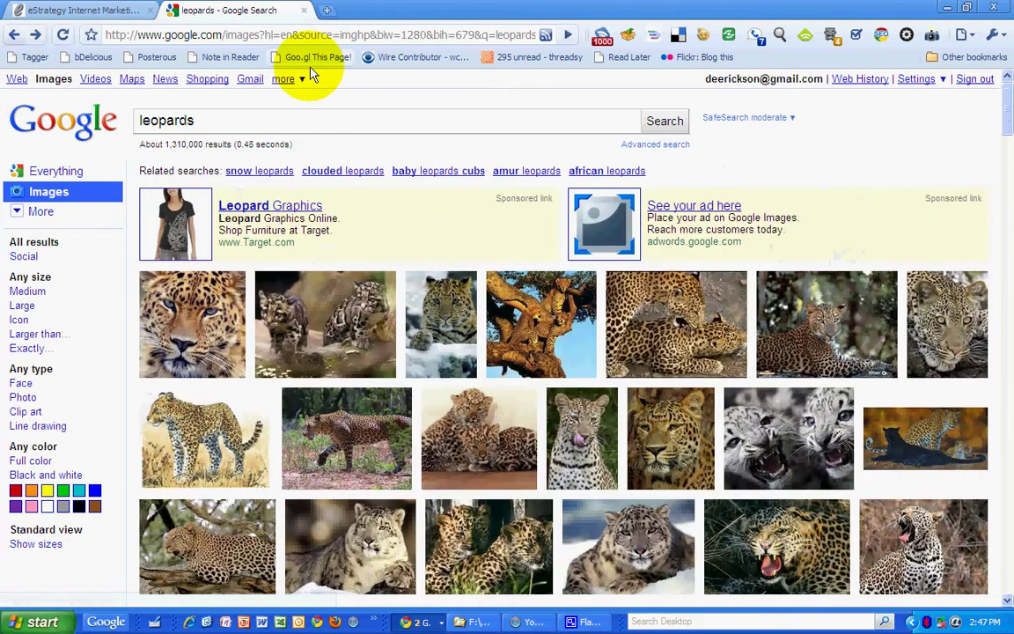
pyautogui.click(522, 174)
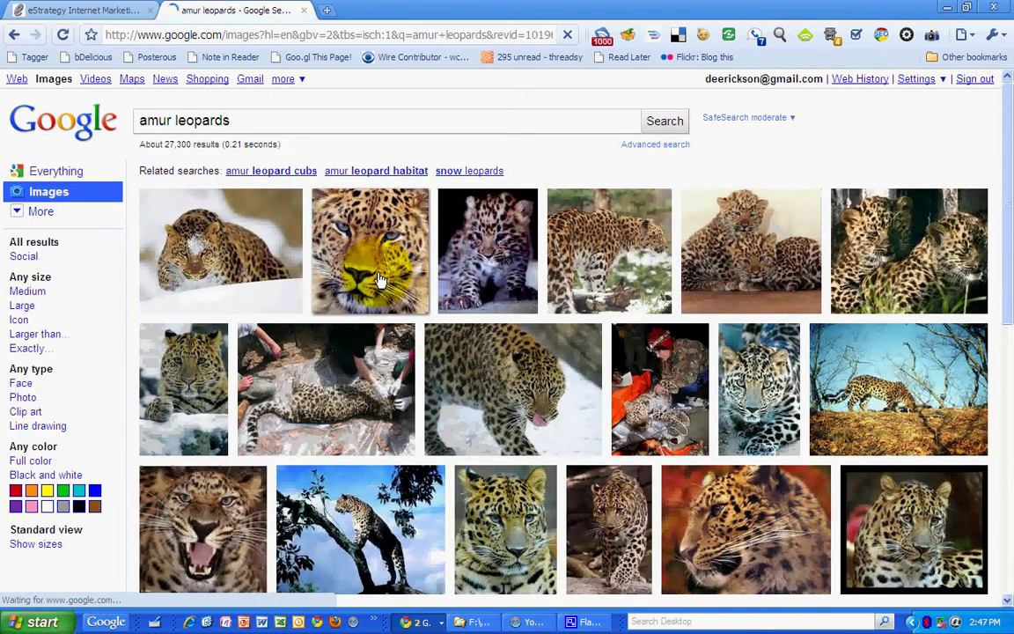
pyautogui.moveTo(574, 373)
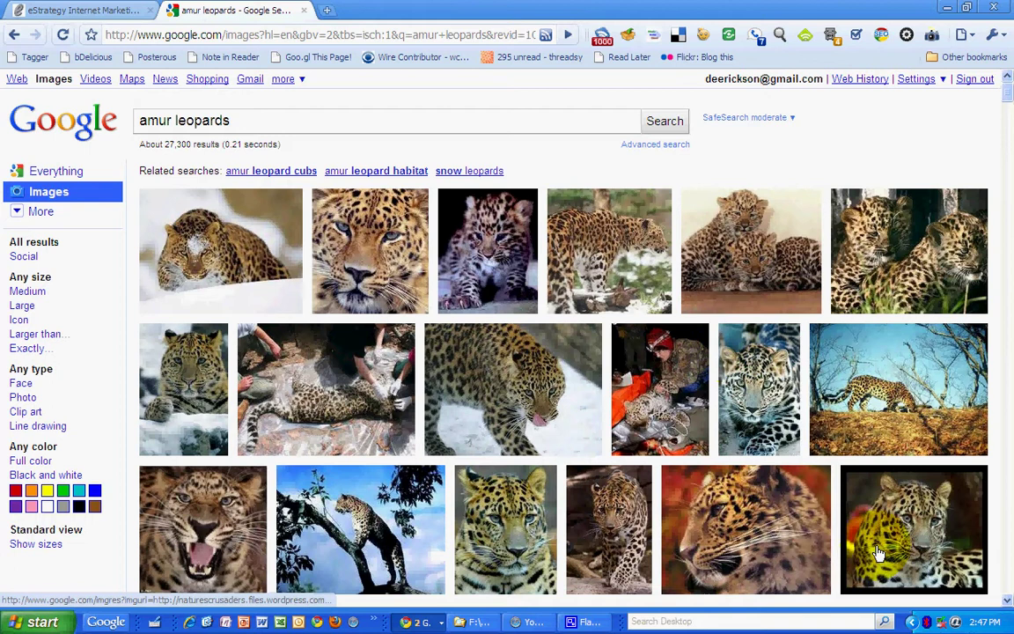
pyautogui.moveTo(910, 554)
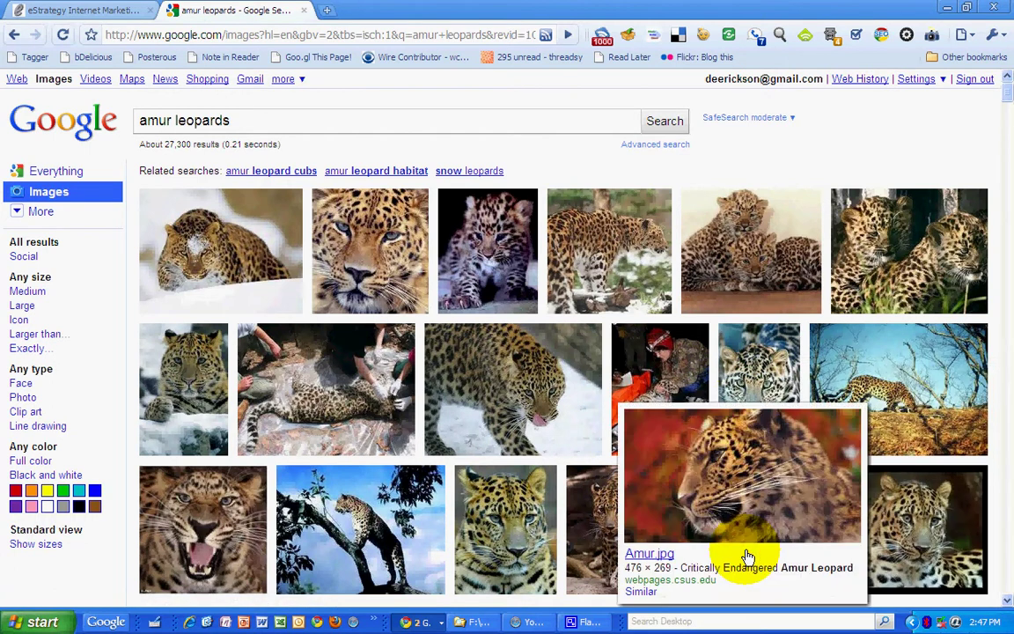
pyautogui.click(15, 34)
pyautogui.click(602, 173)
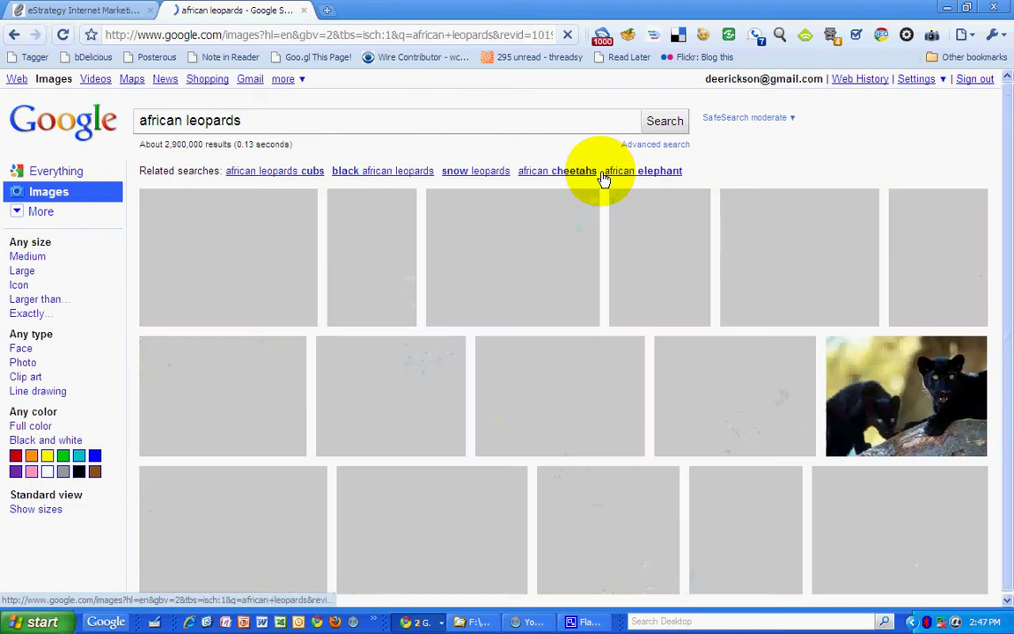
pyautogui.scroll(-3, 661, 362)
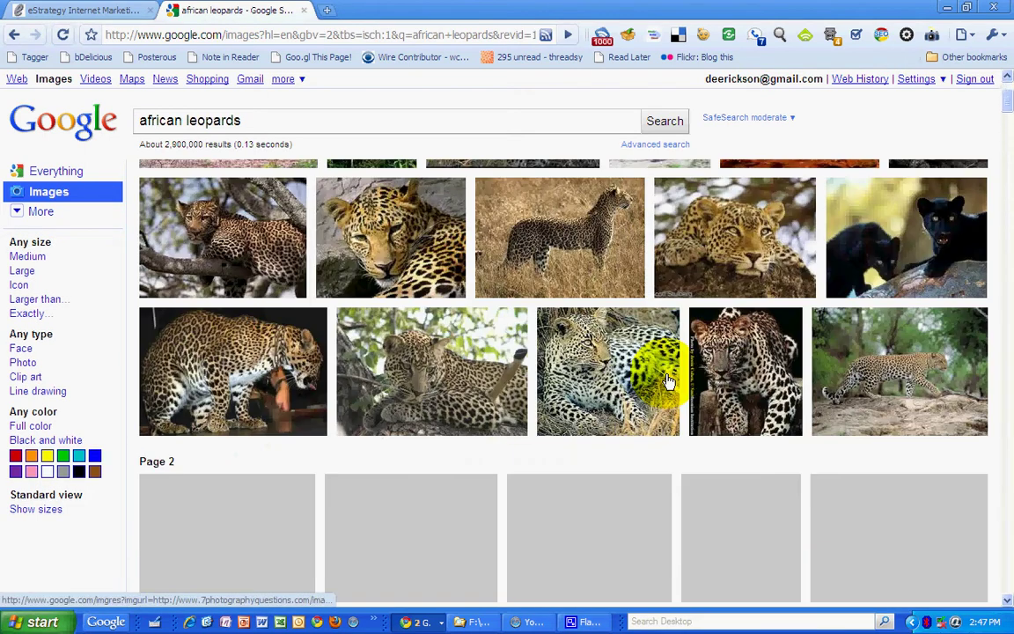
pyautogui.scroll(-4, 946, 378)
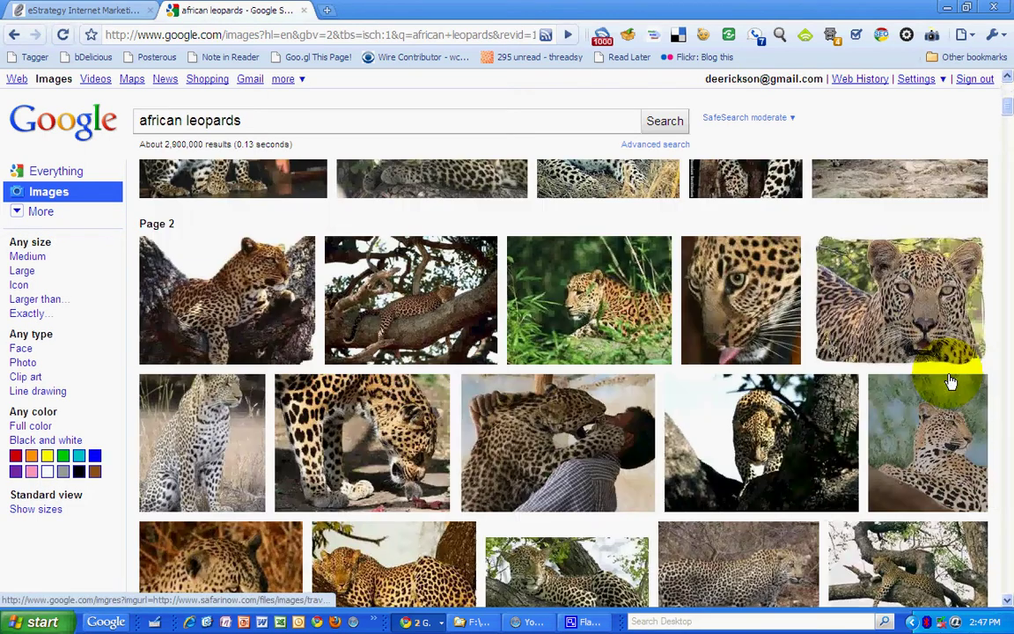
pyautogui.scroll(-1, 950, 380)
pyautogui.scroll(8, 950, 381)
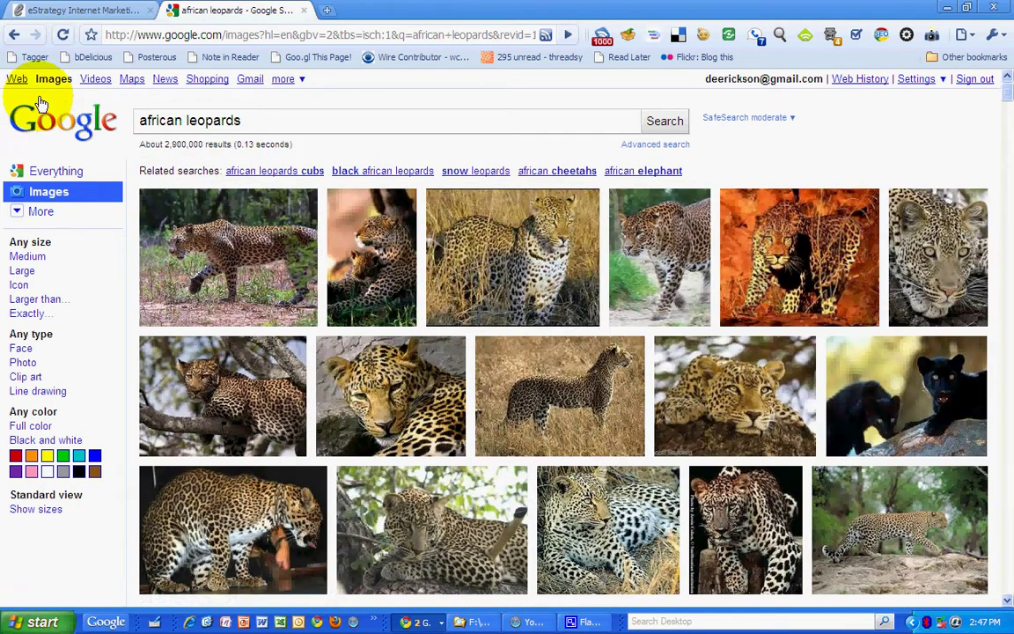
pyautogui.click(13, 34)
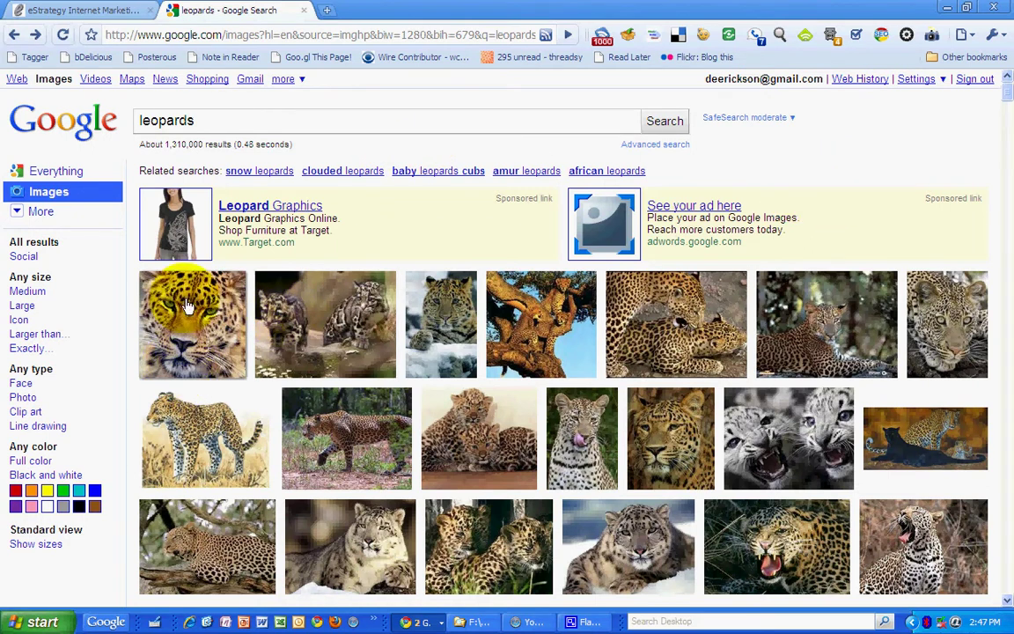
# Open the 'snow leopards' related search and preview several of its thumbnails.
pyautogui.click(258, 173)
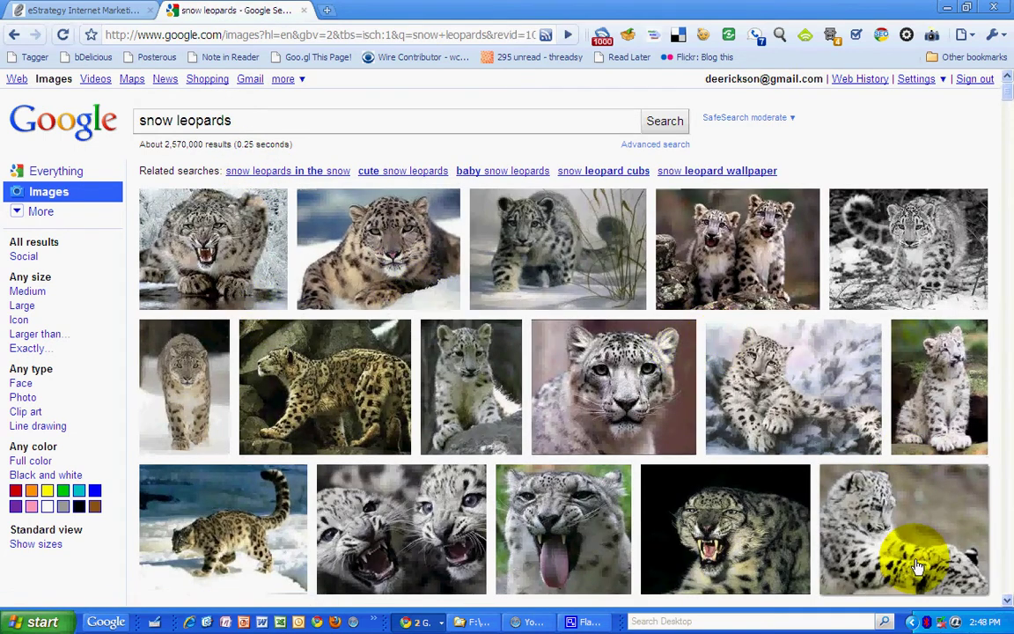
pyautogui.moveTo(508, 555)
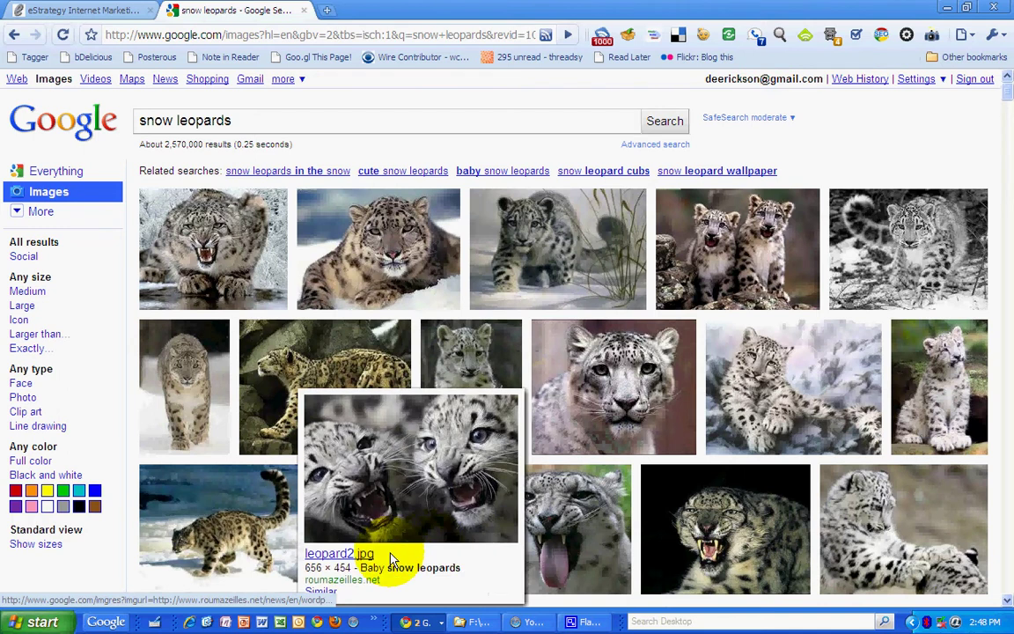
pyautogui.moveTo(257, 545)
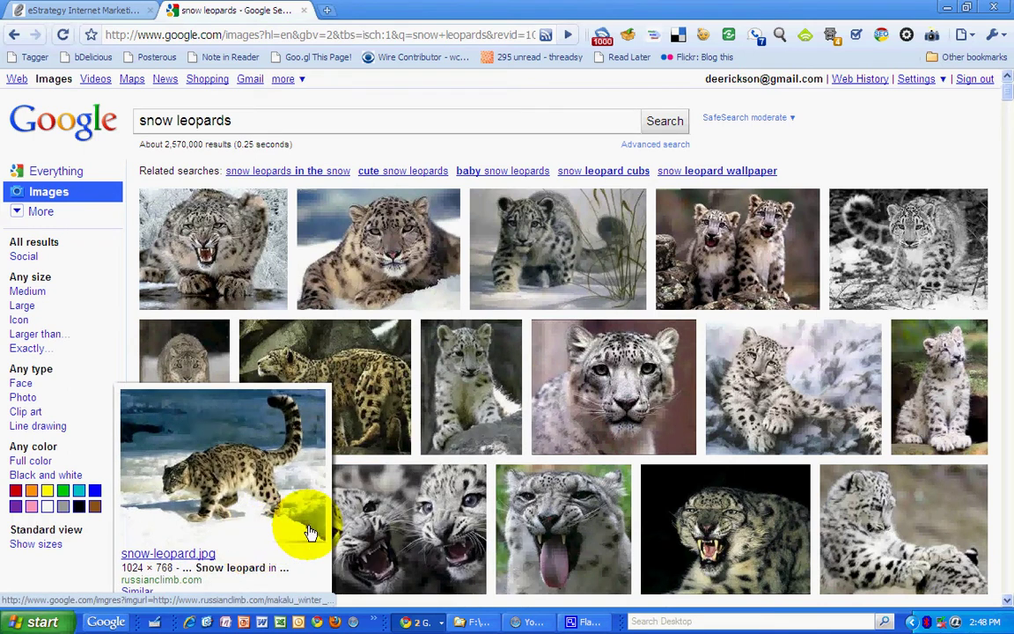
pyautogui.moveTo(340, 373)
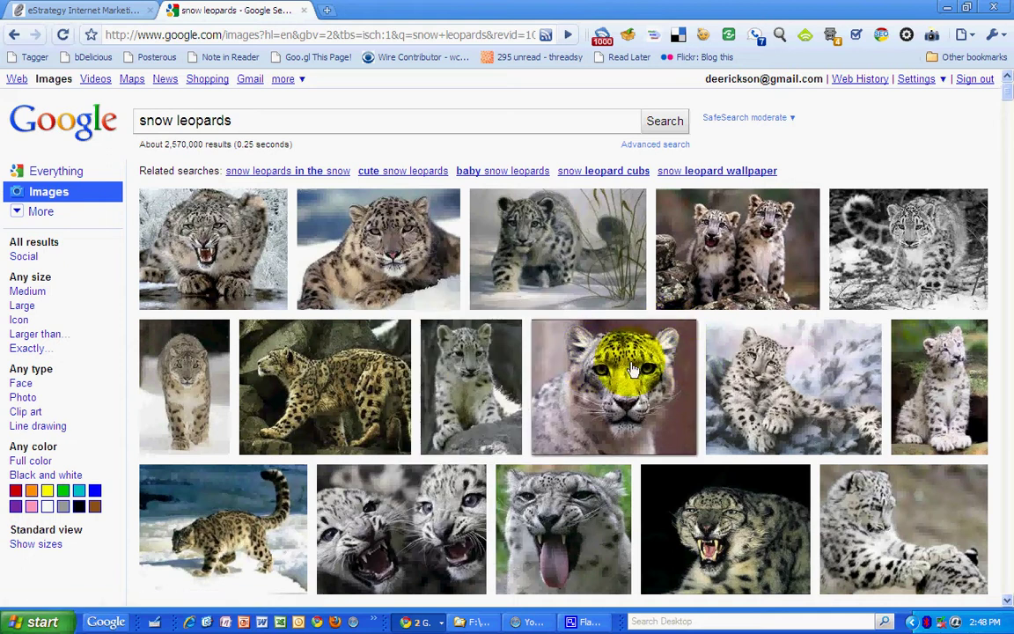
pyautogui.moveTo(458, 243)
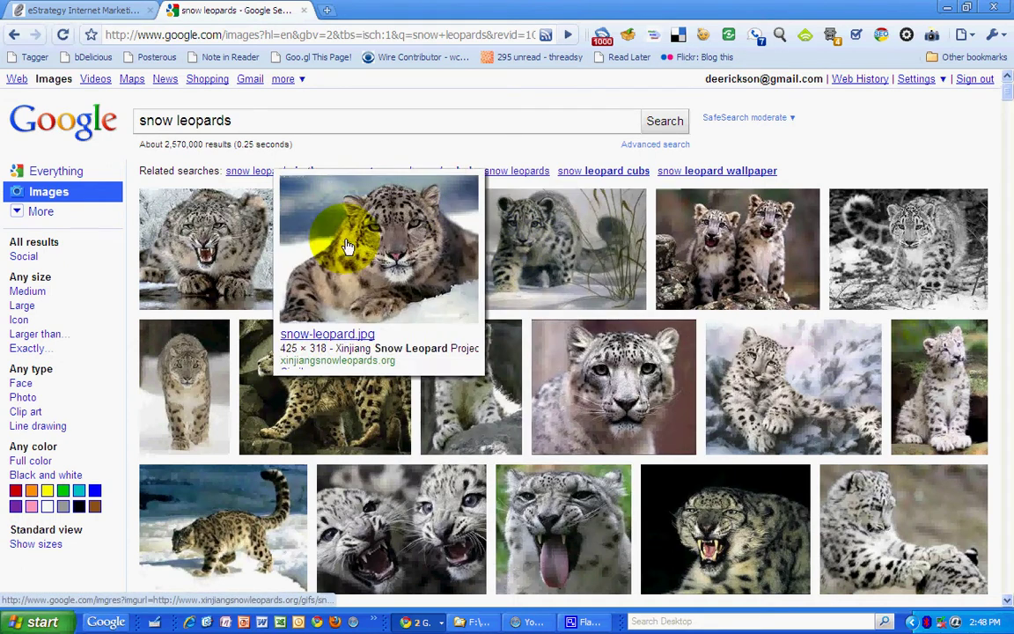
pyautogui.moveTo(253, 240)
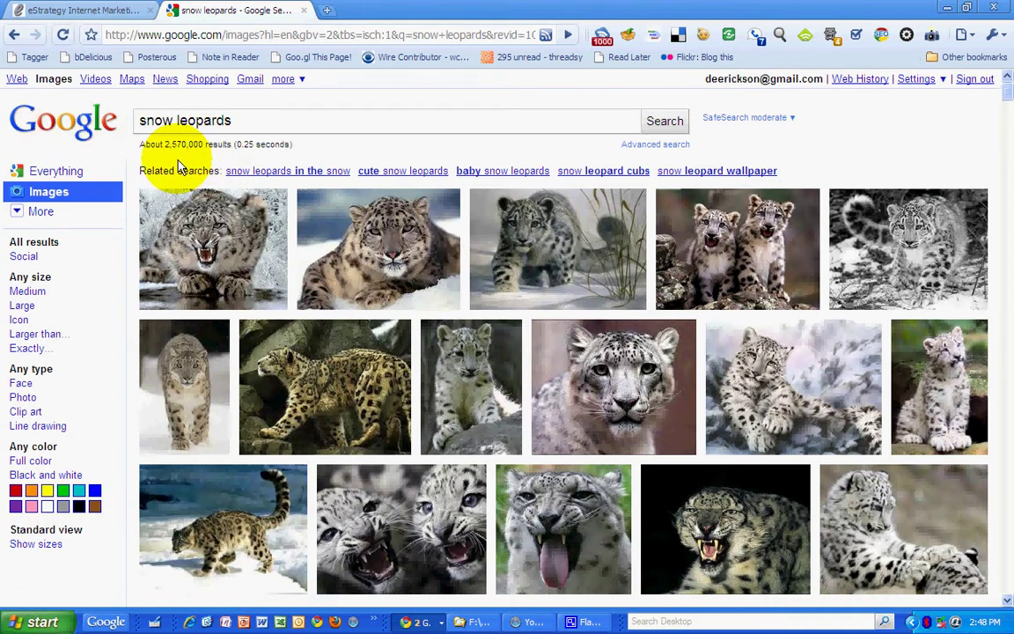
# Return to the leopards results and replace the search text with 'guitars'.
pyautogui.click(15, 36)
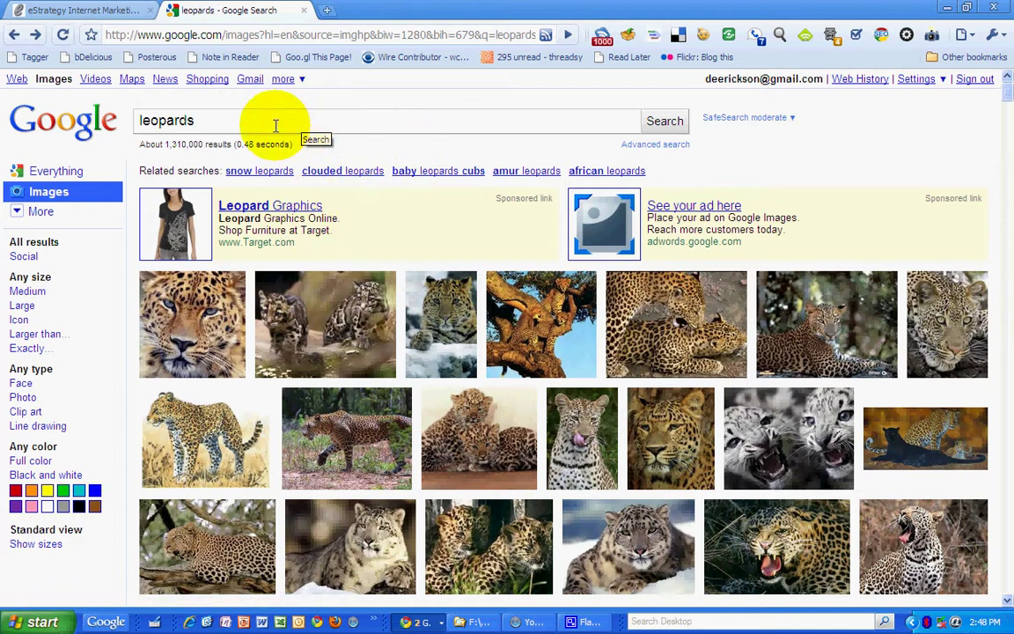
pyautogui.moveTo(226, 116); pyautogui.dragTo(31, 107)
pyautogui.write('g')
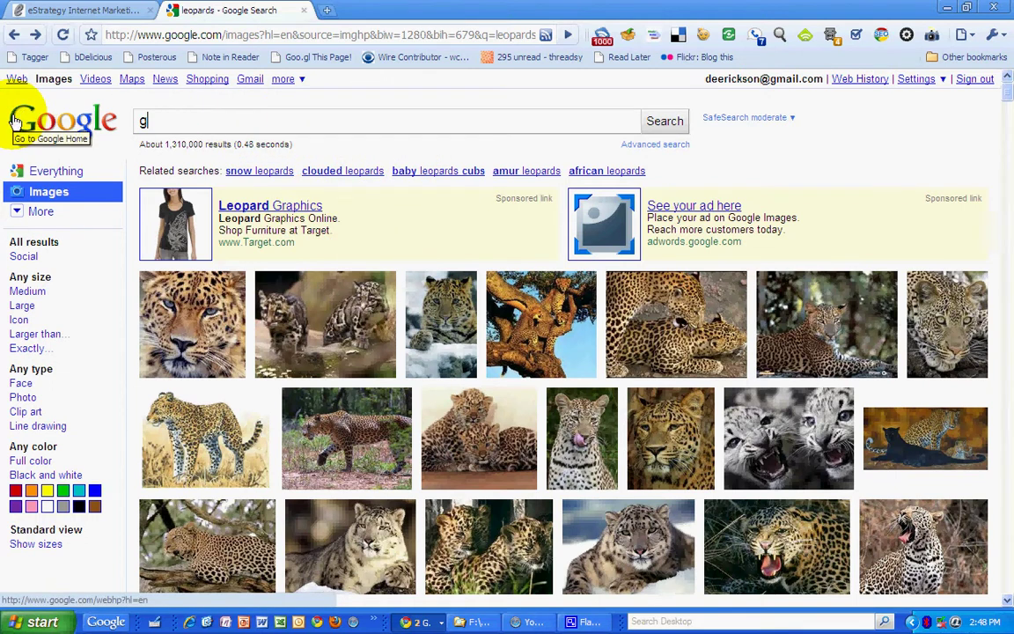
pyautogui.write('uitars')
pyautogui.press('Return')
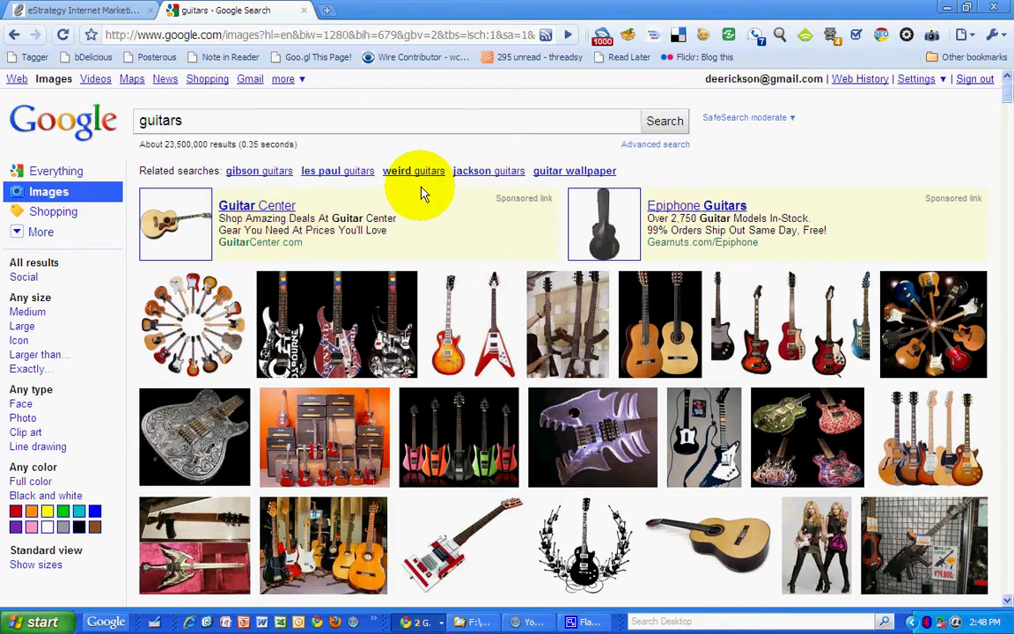
# Open the 'gibson guitars' related search, preview a thumbnail, and switch to the blog tab.
pyautogui.click(276, 174)
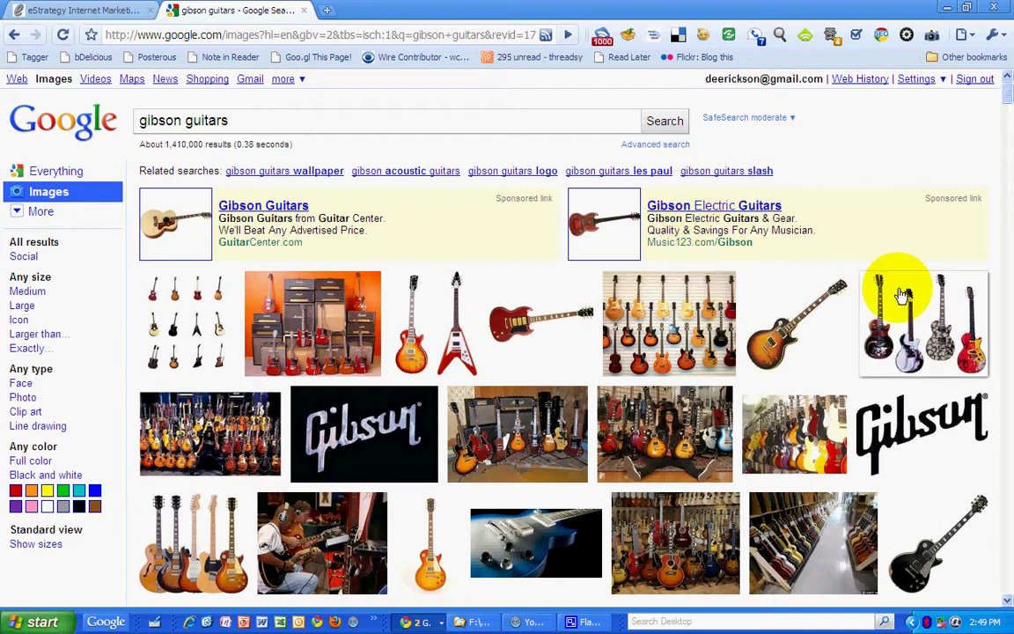
pyautogui.moveTo(660, 294)
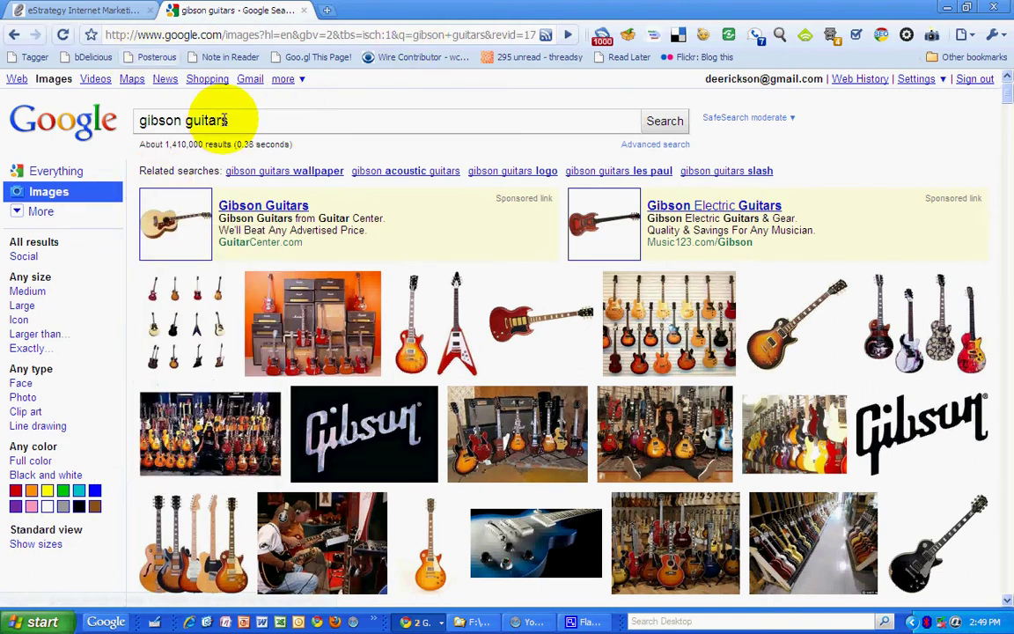
pyautogui.click(82, 13)
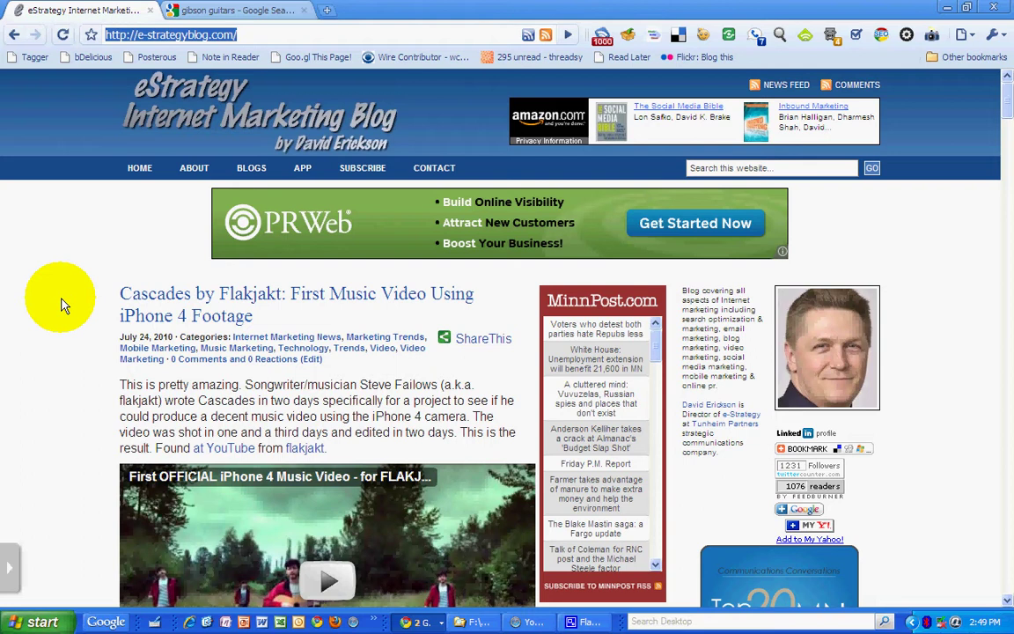
# Deselect the blog's web address in the address bar.
pyautogui.click(220, 34)
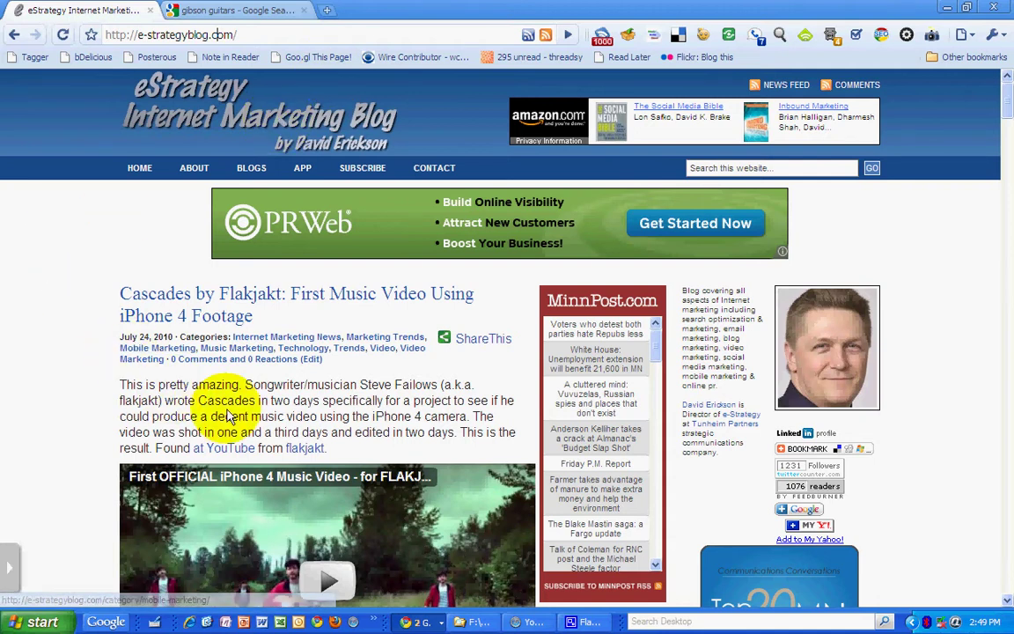